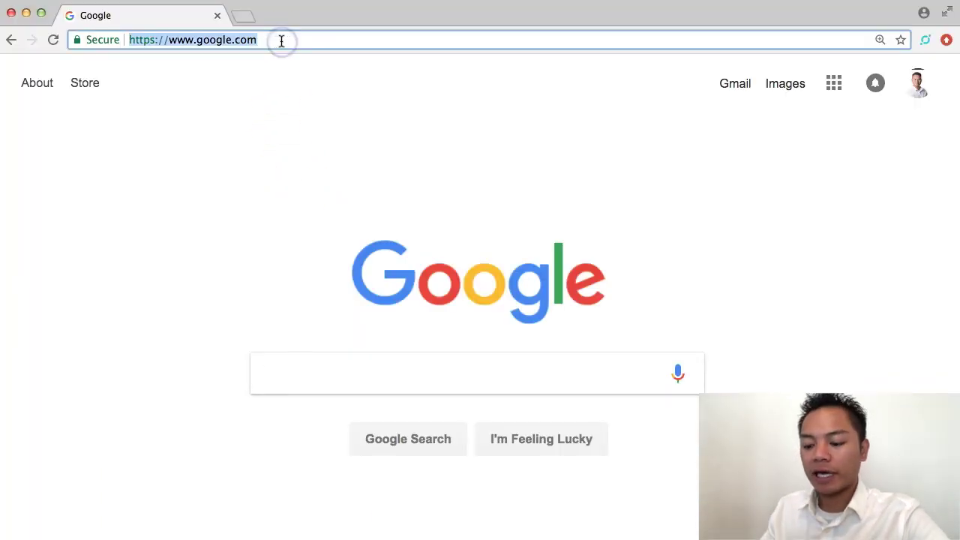
# Step: Load coinmarketcap.com and search 'zcoin' to open the ZCoin (XZC) coin page
pyautogui.write('coin')
pyautogui.press('Return')
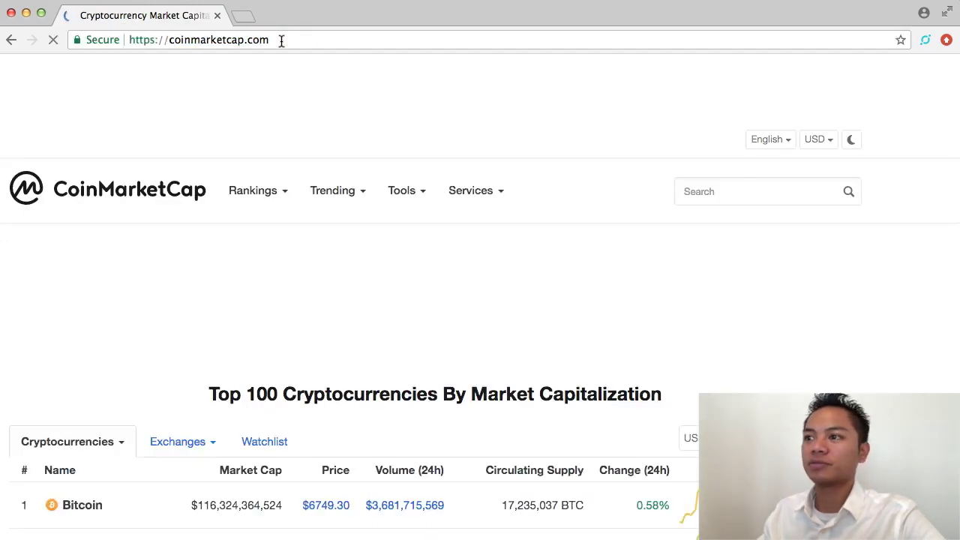
pyautogui.click(726, 194)
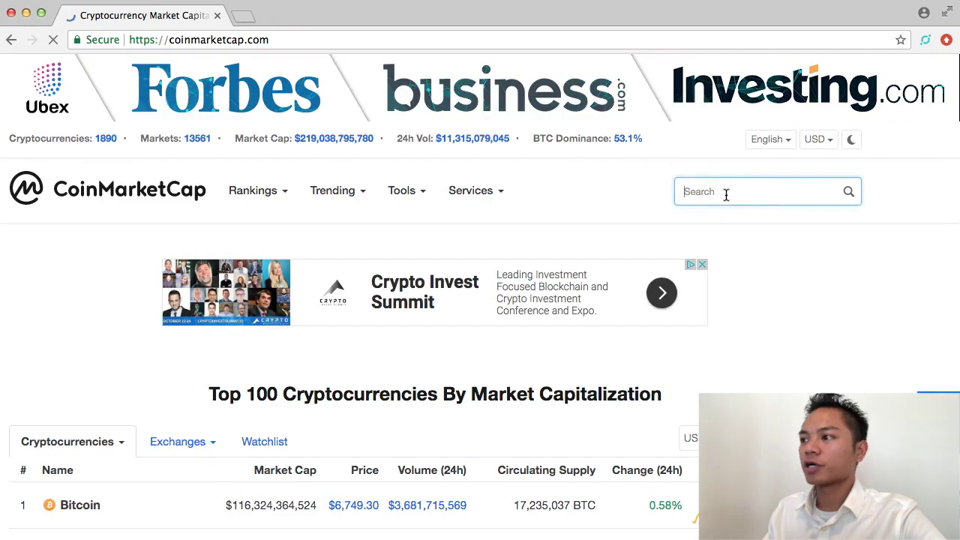
pyautogui.write('zcoin')
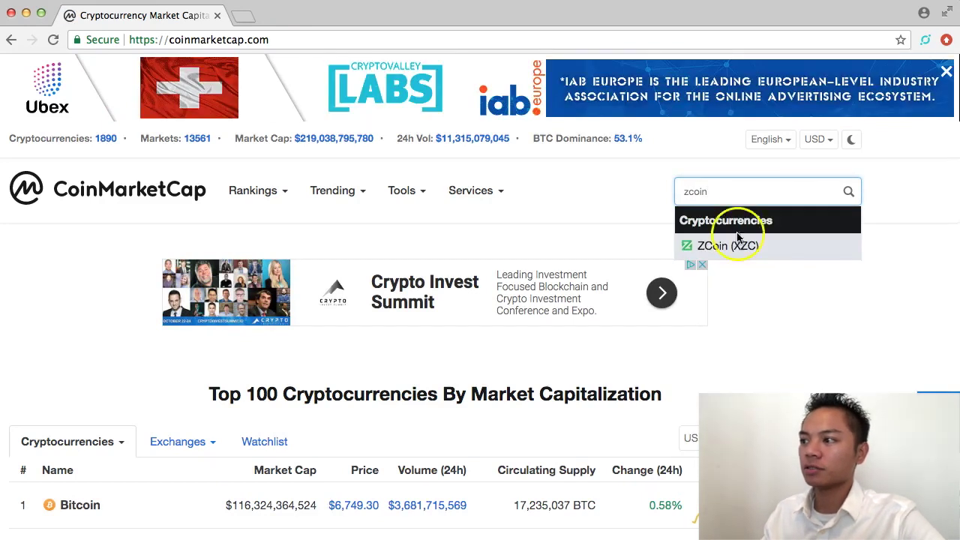
pyautogui.click(773, 252)
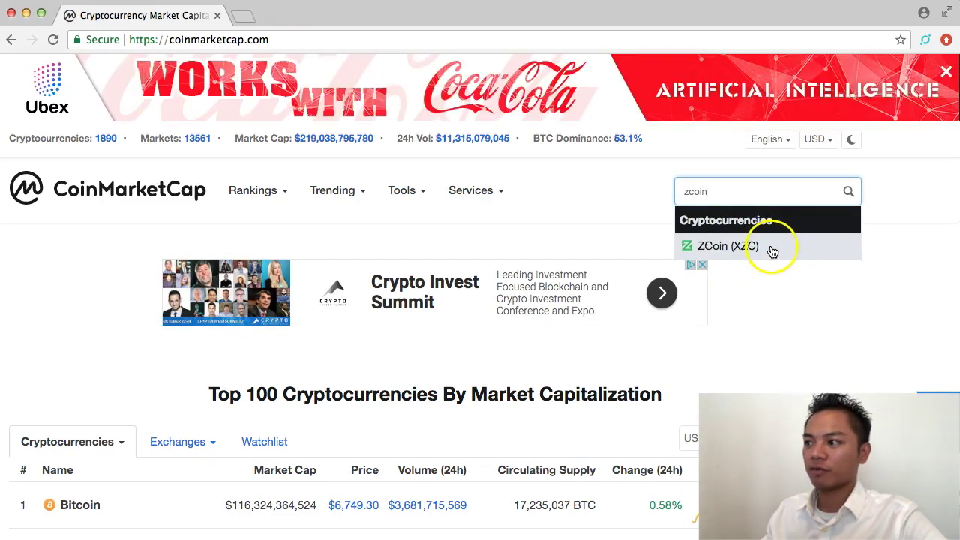
# Step: Open ZCoin's official website, zcoin.io, from the coin page in a new tab
pyautogui.scroll(-1, 240, 353)
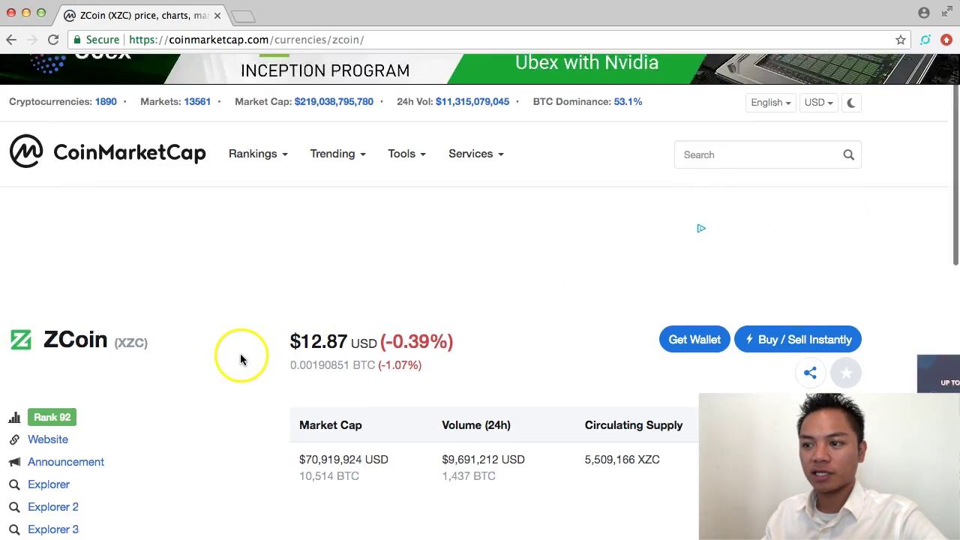
pyautogui.scroll(-2, 240, 355)
pyautogui.scroll(-3, 240, 358)
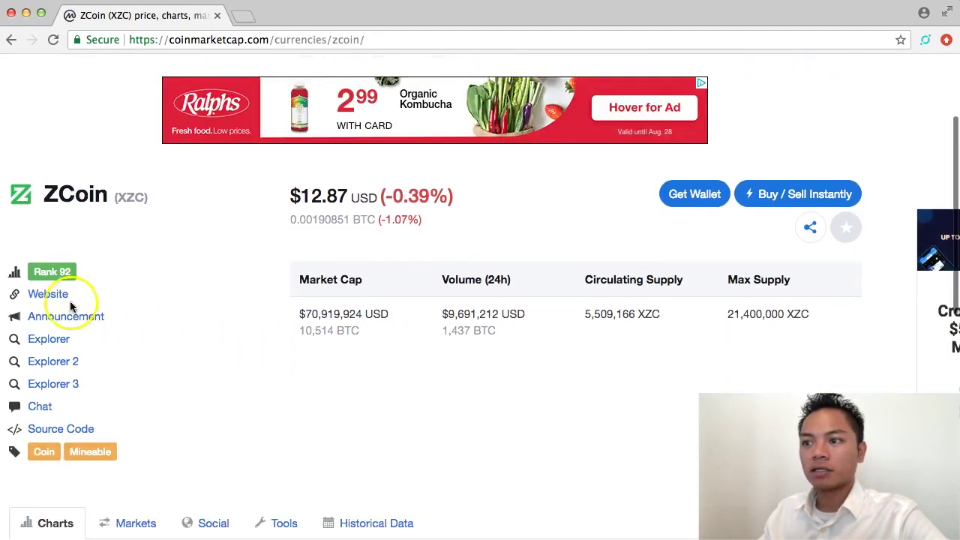
pyautogui.click(50, 296)
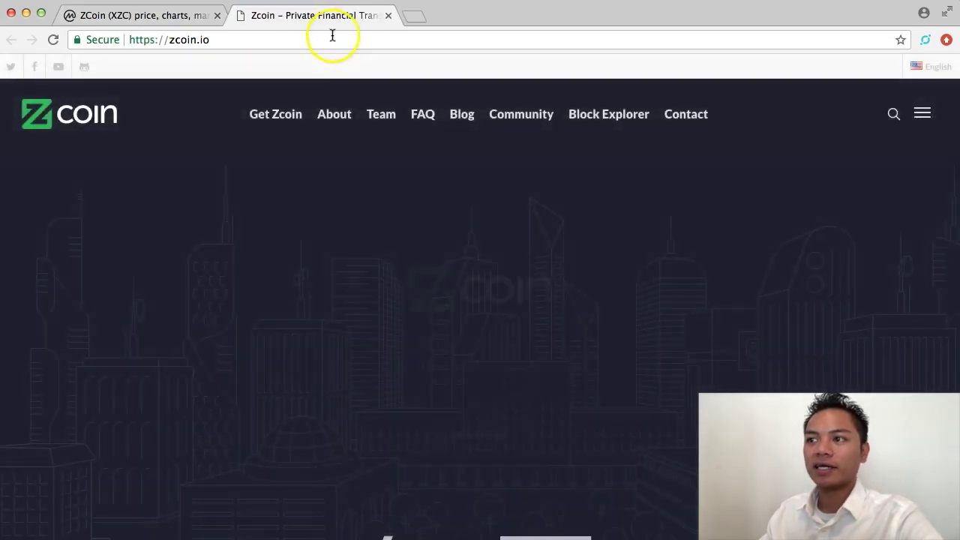
# Step: Confirm from zcoin.io's site information that its connection is secure
pyautogui.click(332, 38)
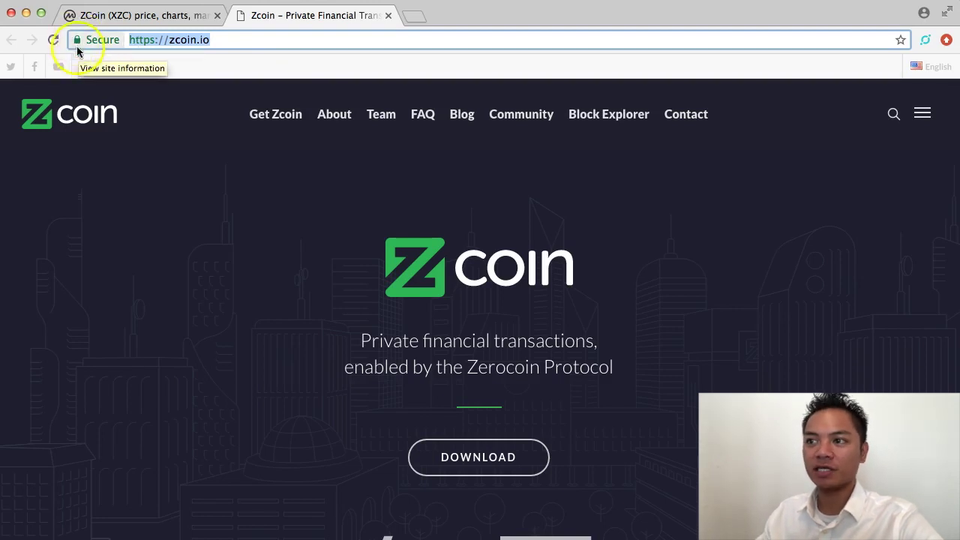
pyautogui.click(78, 41)
pyautogui.moveTo(72, 67); pyautogui.dragTo(152, 68)
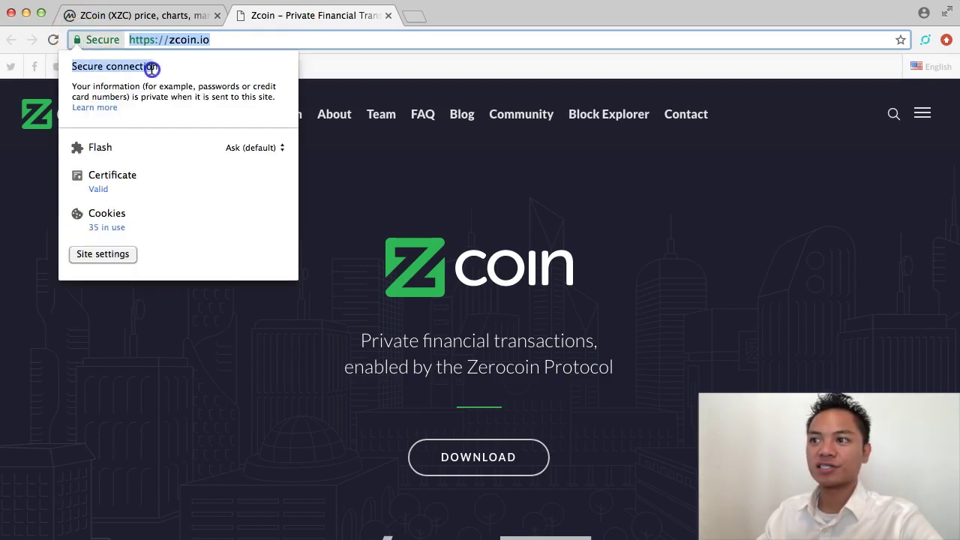
pyautogui.click(251, 39)
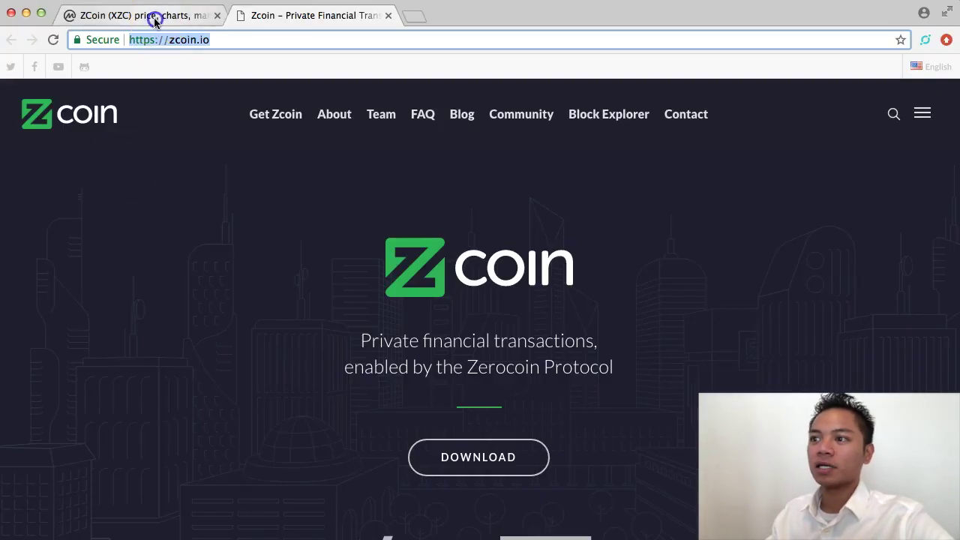
pyautogui.click(154, 16)
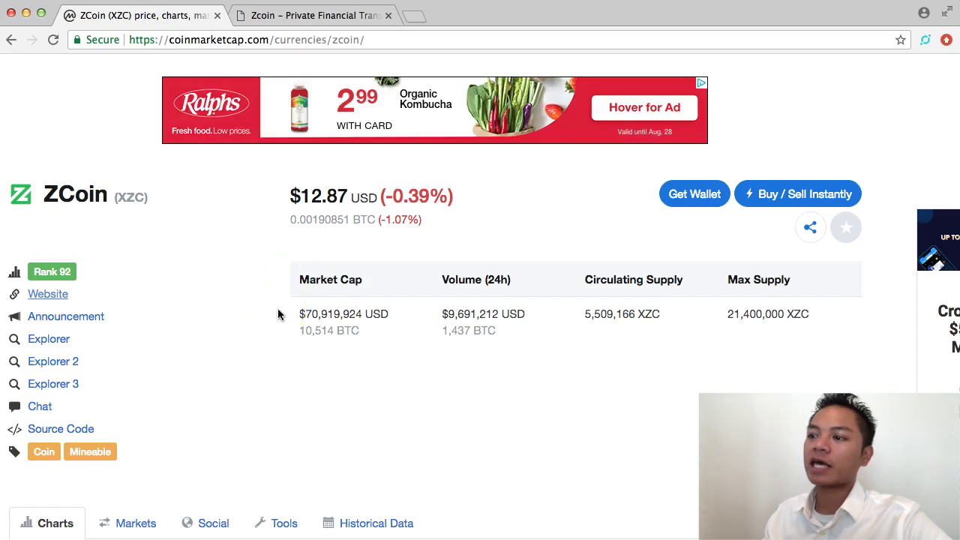
pyautogui.scroll(-3, 277, 314)
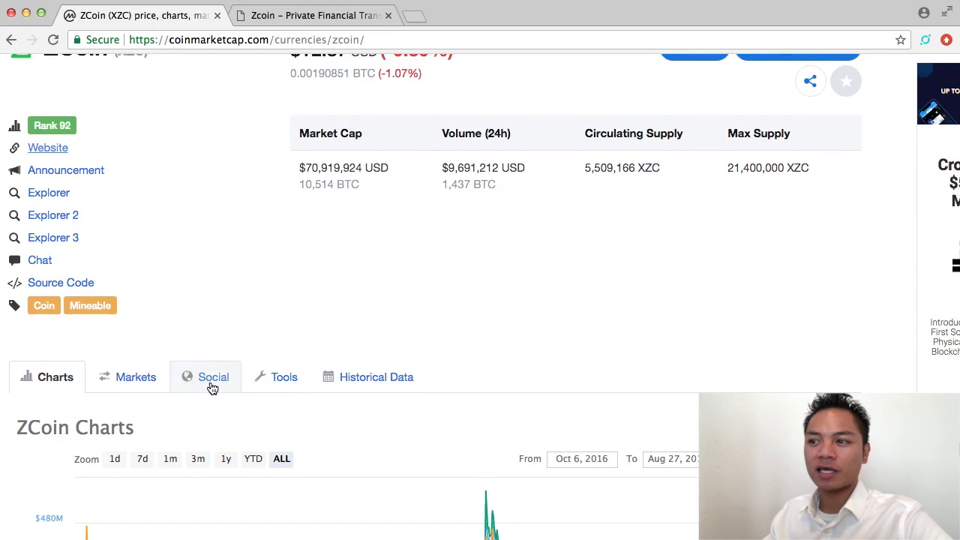
pyautogui.click(210, 382)
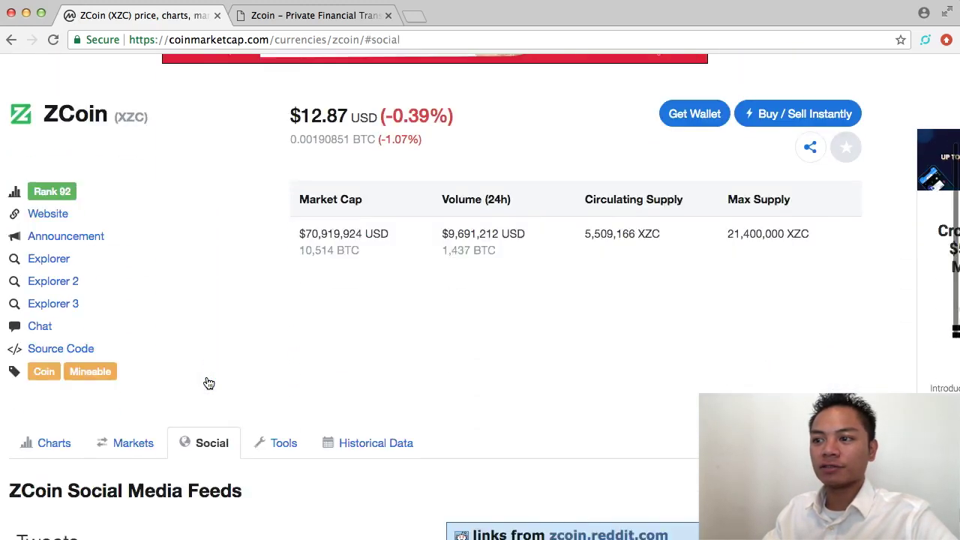
pyautogui.scroll(-3, 209, 383)
pyautogui.scroll(-3, 208, 383)
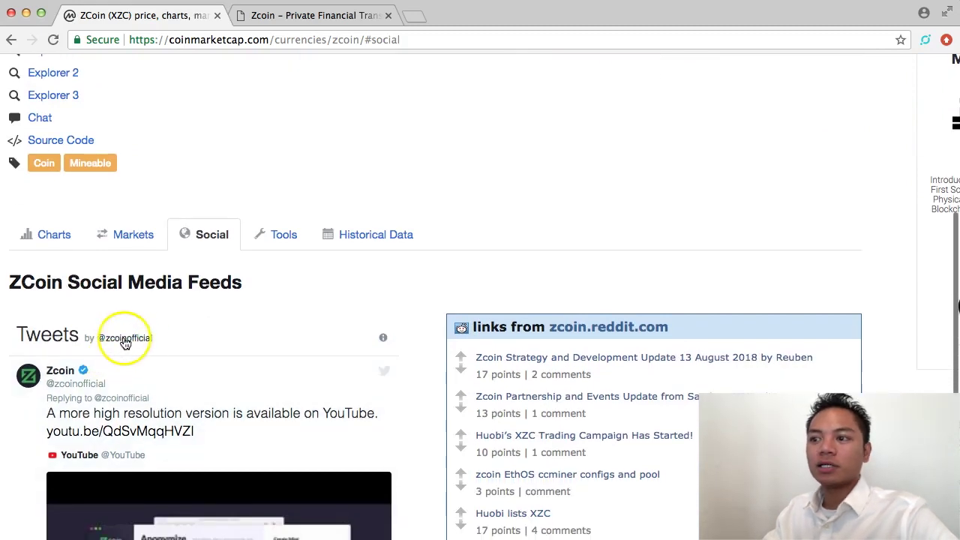
pyautogui.click(124, 339)
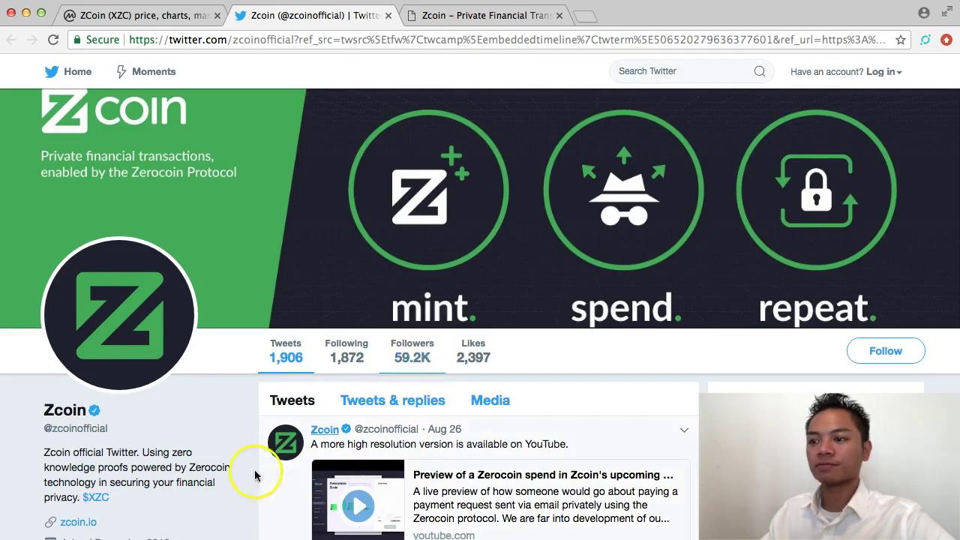
# Step: Follow the profile's zcoin.io link, then close the duplicate Zcoin tab and the Twitter tab
pyautogui.scroll(-2, 230, 455)
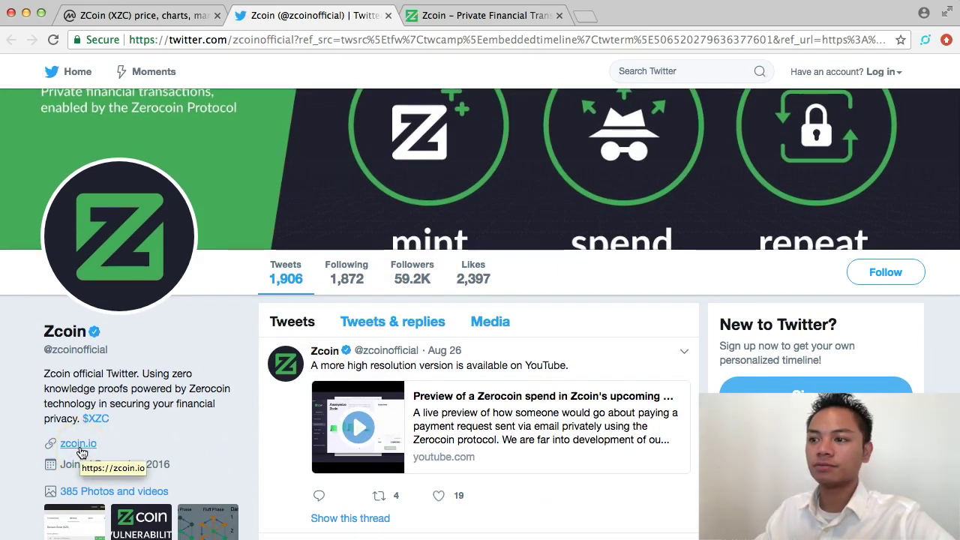
pyautogui.click(79, 446)
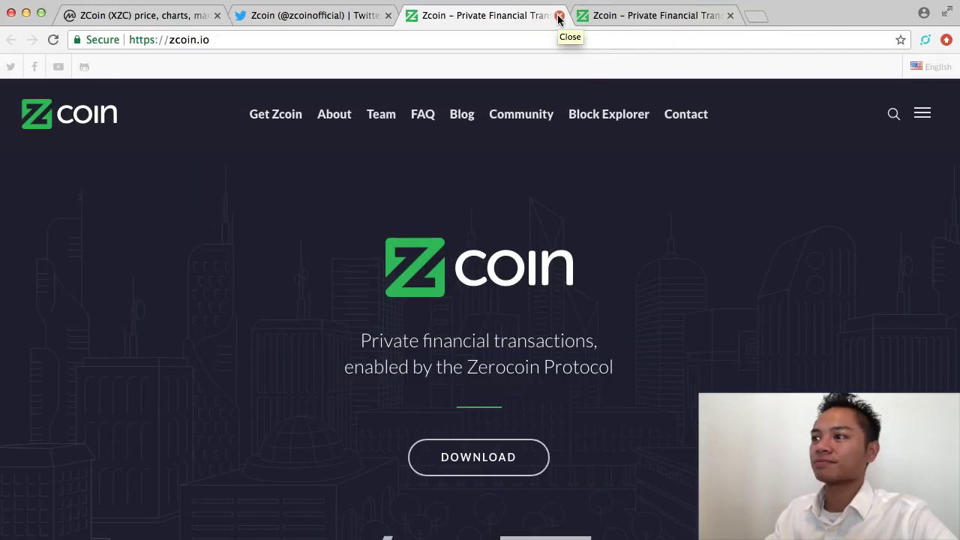
pyautogui.click(558, 16)
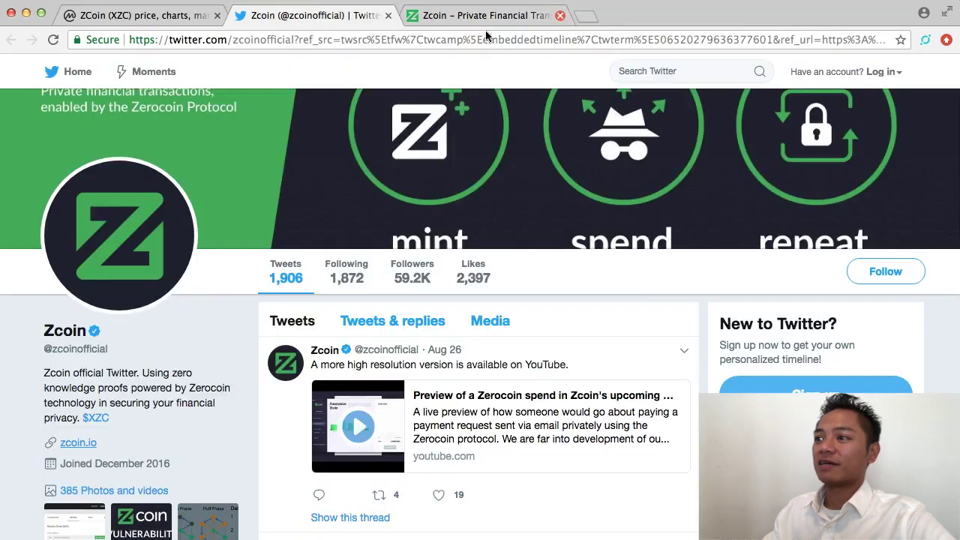
pyautogui.click(388, 15)
pyautogui.click(222, 34)
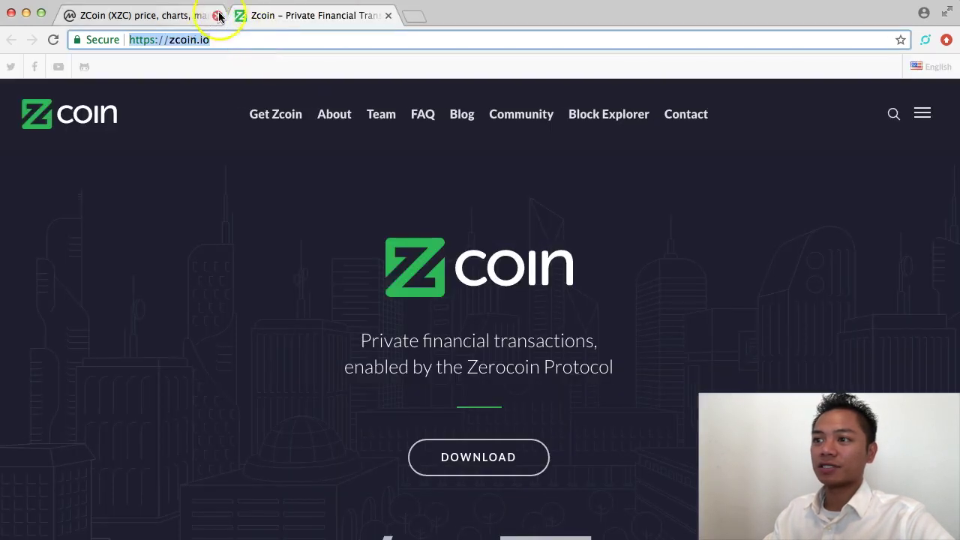
# Step: Close CoinMarketCap and go to zcoin.io's Download Zcoin Official Wallet section
pyautogui.click(212, 14)
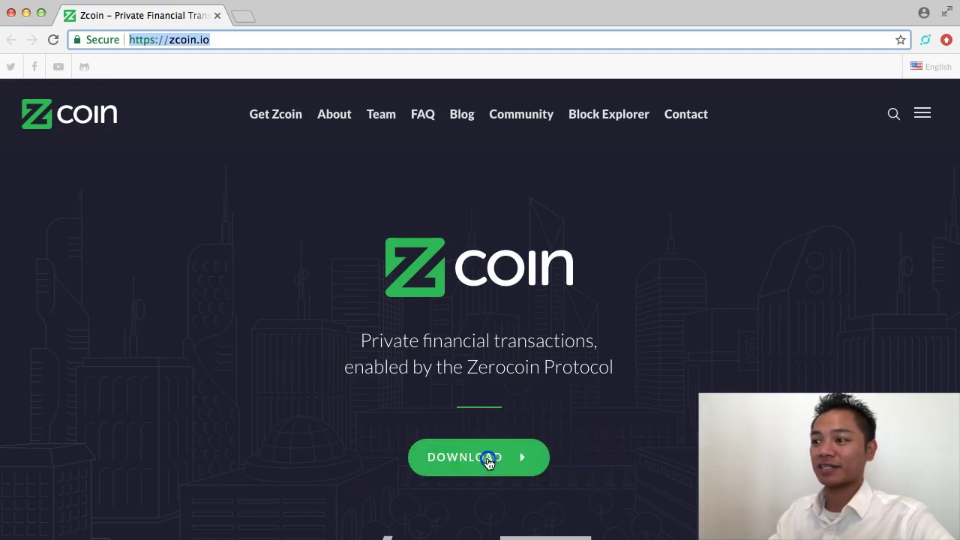
pyautogui.click(487, 462)
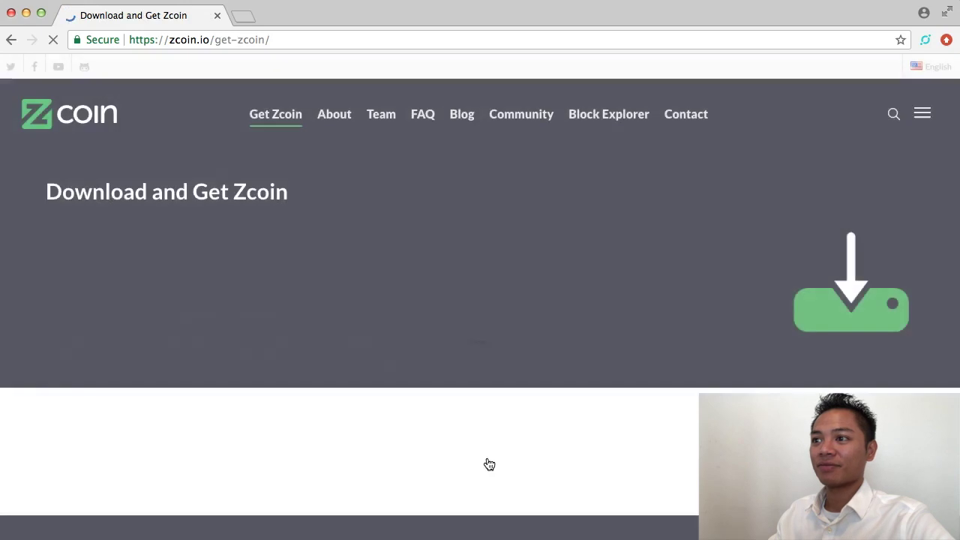
pyautogui.scroll(-5, 480, 300)
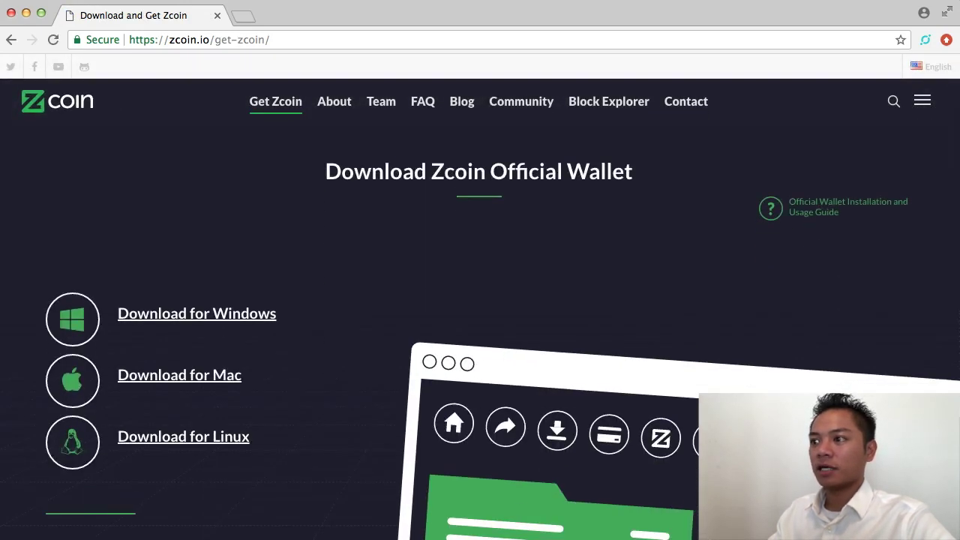
pyautogui.moveTo(326, 172); pyautogui.dragTo(632, 172)
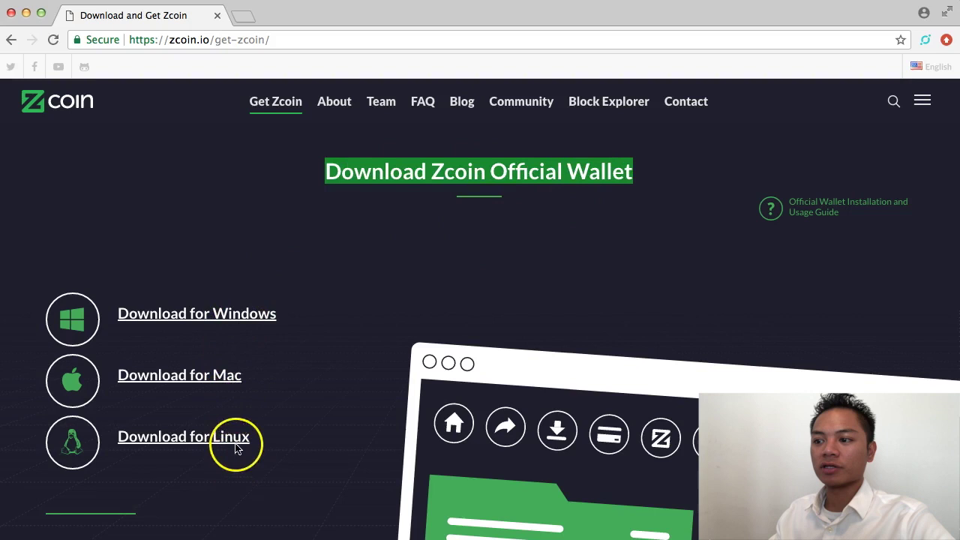
pyautogui.scroll(-2, 312, 455)
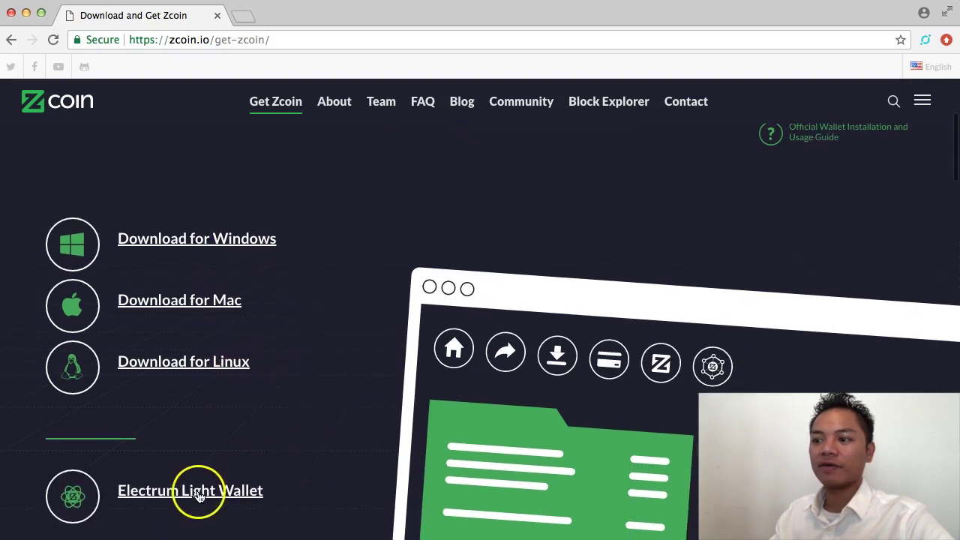
pyautogui.scroll(2, 220, 499)
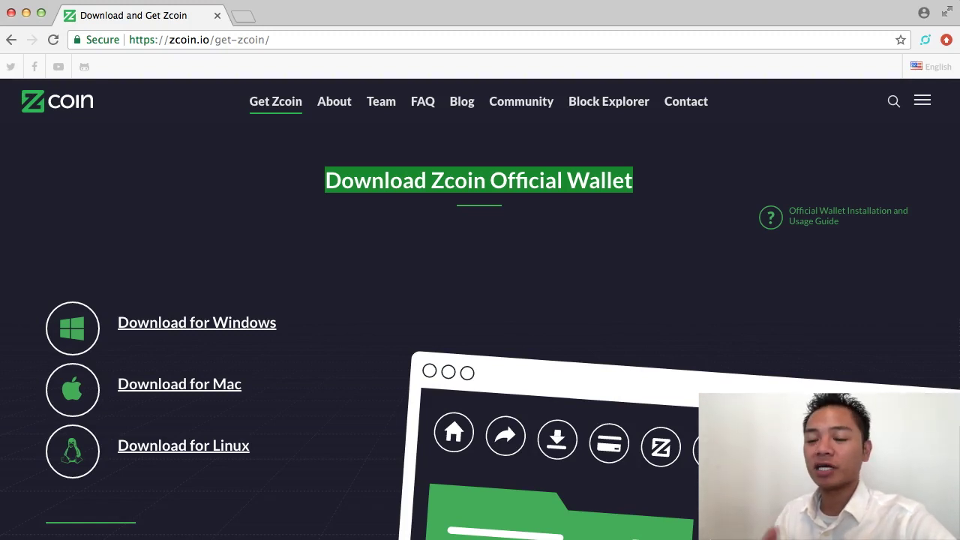
# Step: Download the Mac wallet and open the zcoin-0.13.6.6-osx.dmg disk image
pyautogui.click(205, 385)
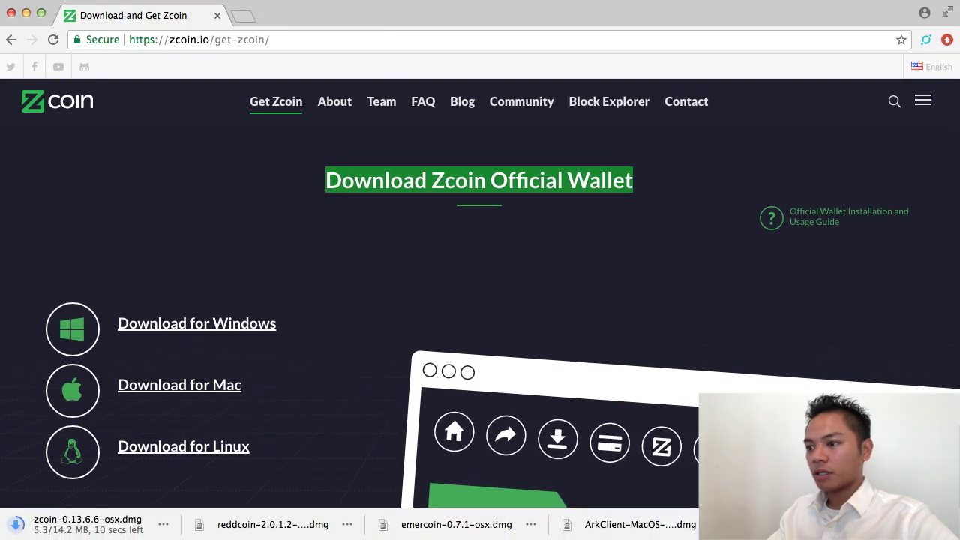
pyautogui.click(51, 520)
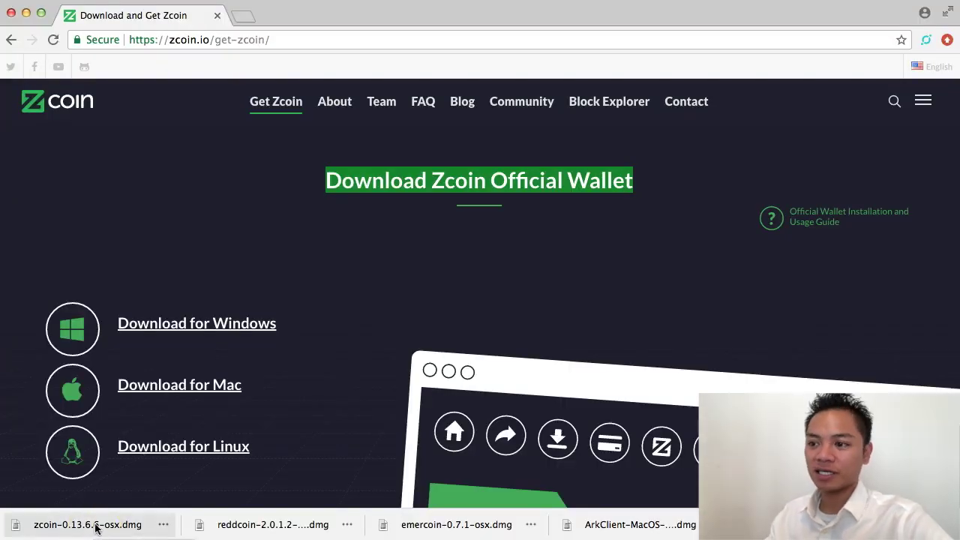
pyautogui.click(92, 531)
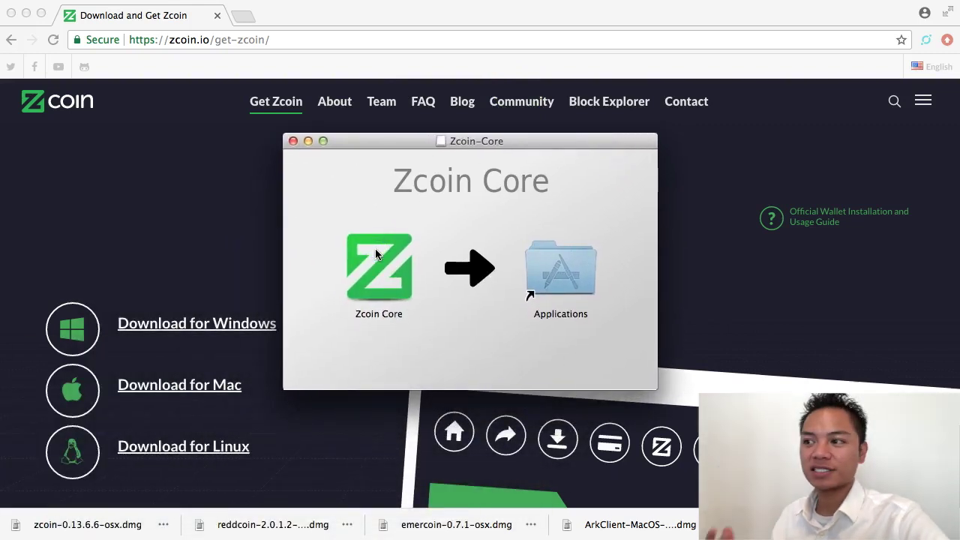
# Step: Copy Zcoin Core to Applications, dismiss the unidentified-developer warning, and close the disk image
pyautogui.click(365, 257)
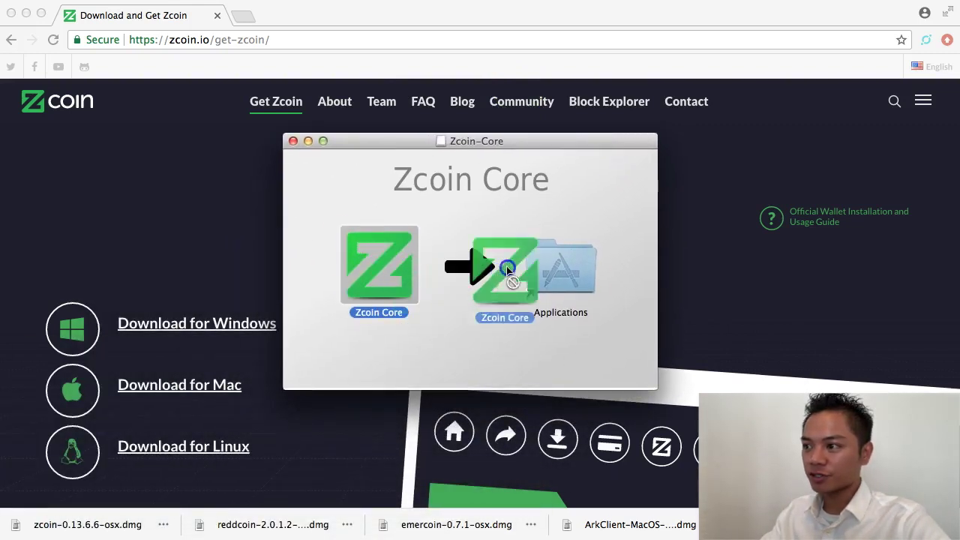
pyautogui.moveTo(365, 257); pyautogui.dragTo(552, 266)
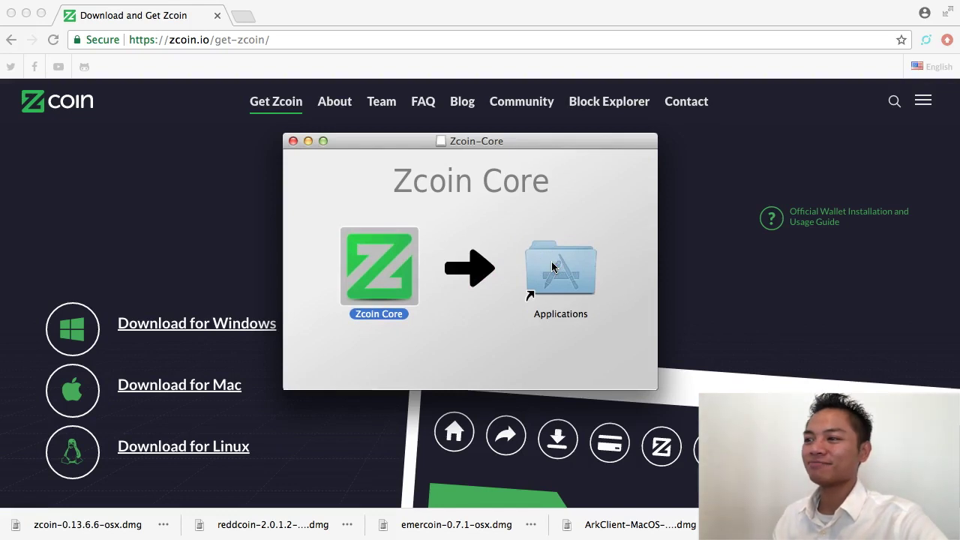
pyautogui.doubleClick(378, 268)
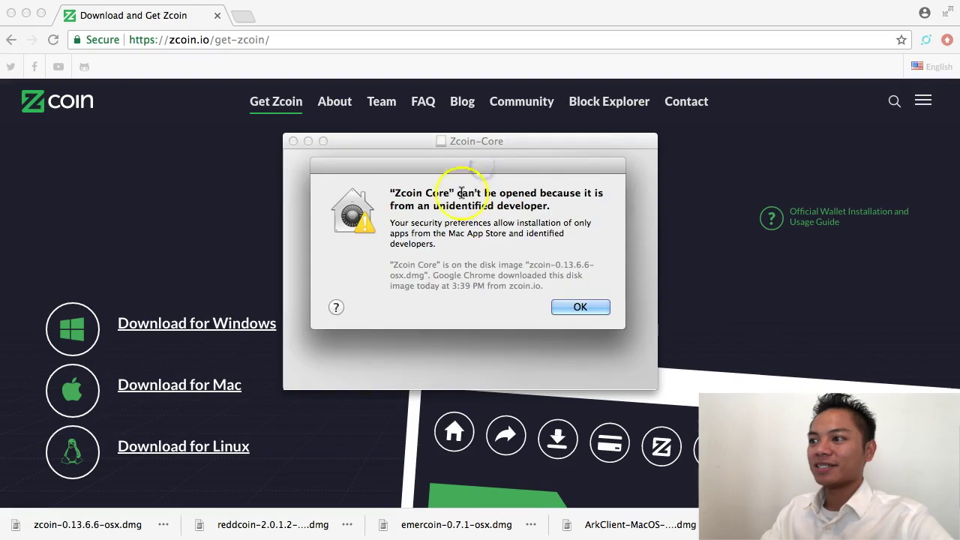
pyautogui.moveTo(413, 192); pyautogui.dragTo(536, 193)
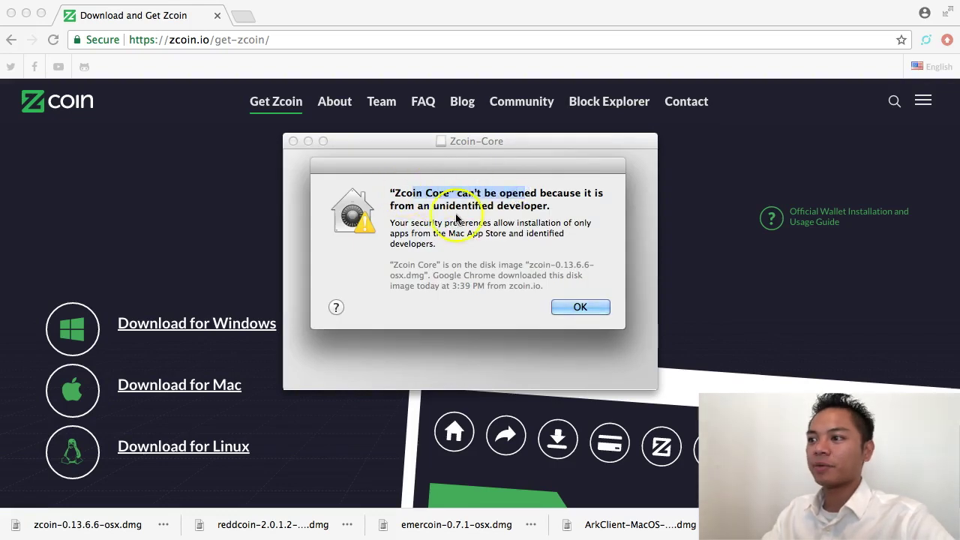
pyautogui.doubleClick(424, 205)
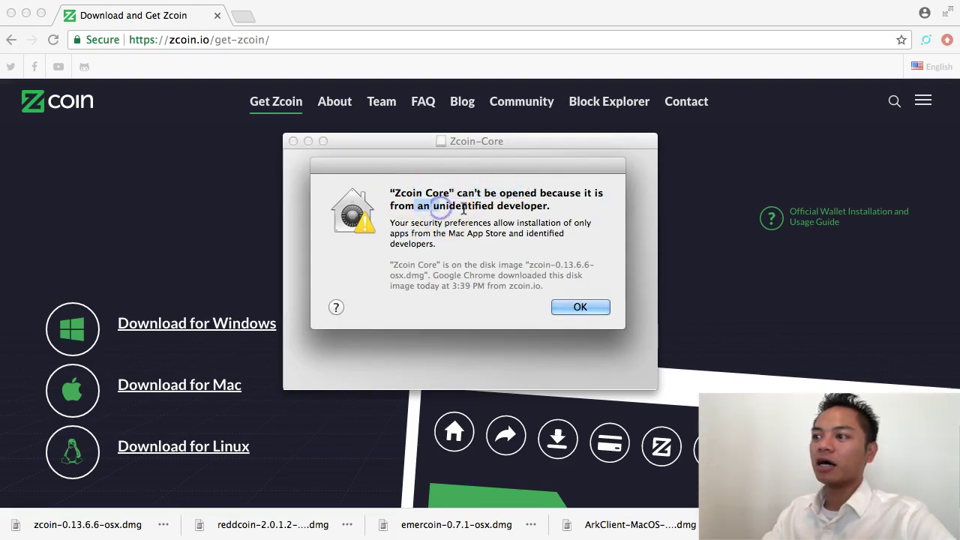
pyautogui.click(582, 307)
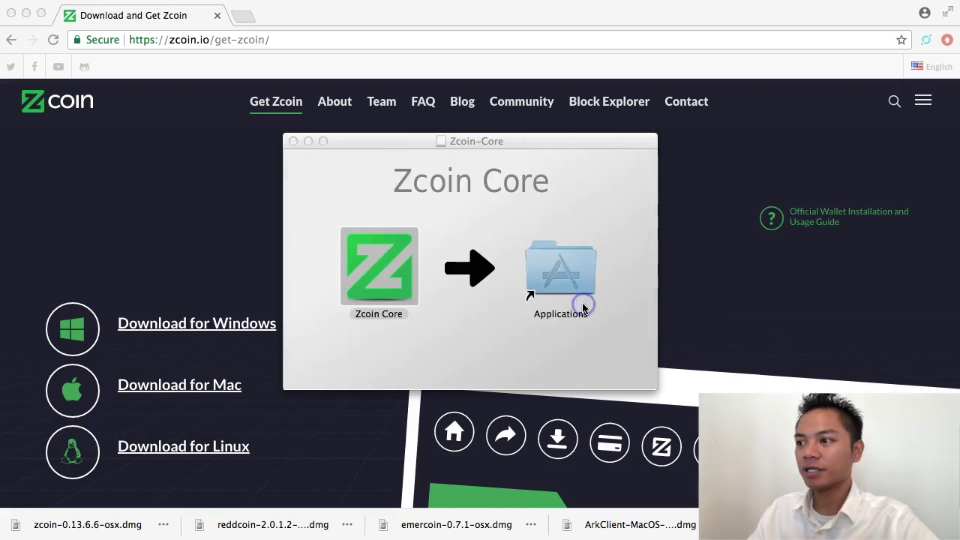
pyautogui.click(293, 141)
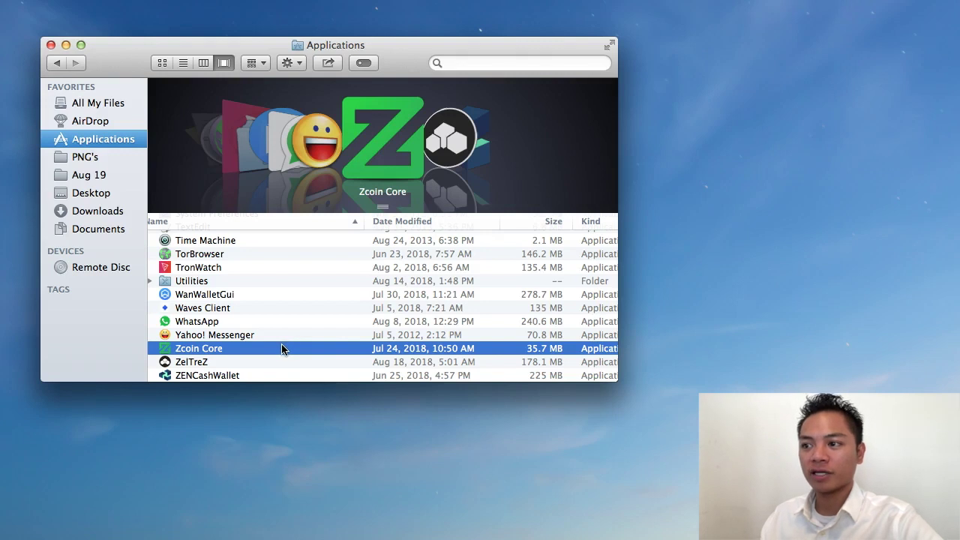
# Step: Launch Zcoin Core with right-click Open and confirm the unidentified-developer prompt
pyautogui.rightClick(286, 349)
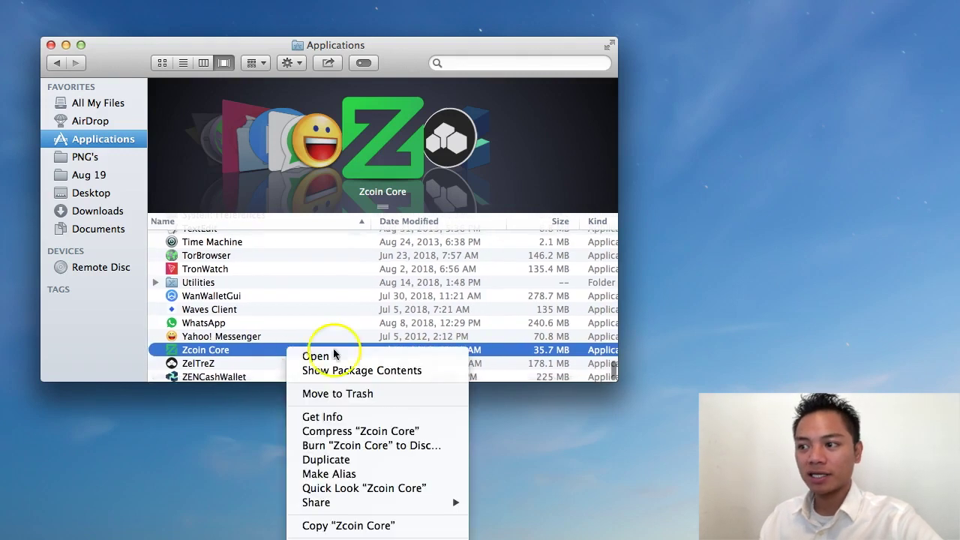
pyautogui.click(342, 360)
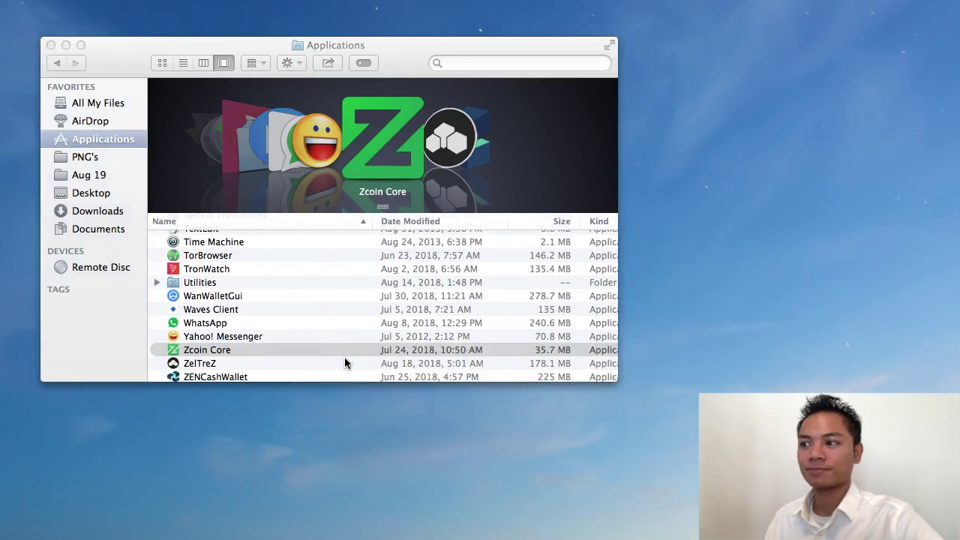
pyautogui.moveTo(631, 67); pyautogui.dragTo(647, 76)
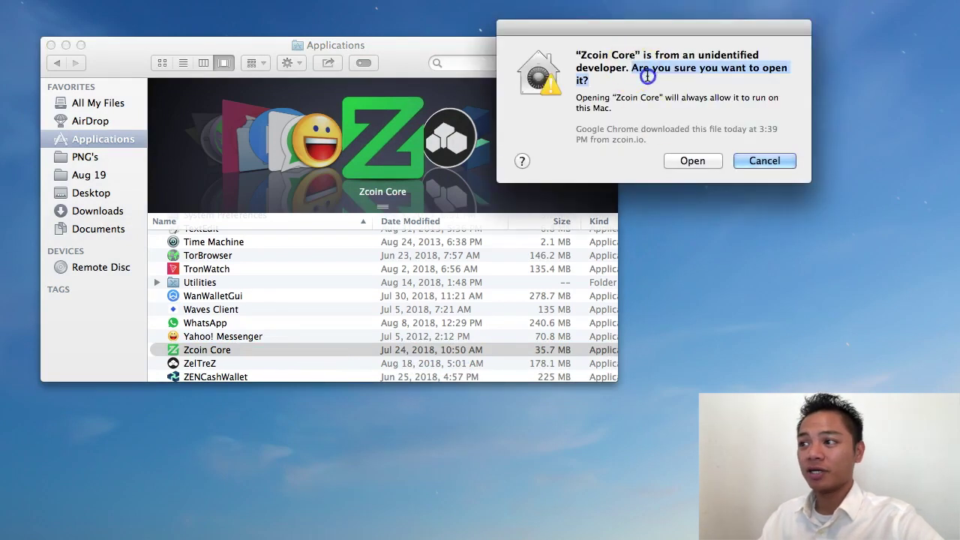
pyautogui.click(694, 161)
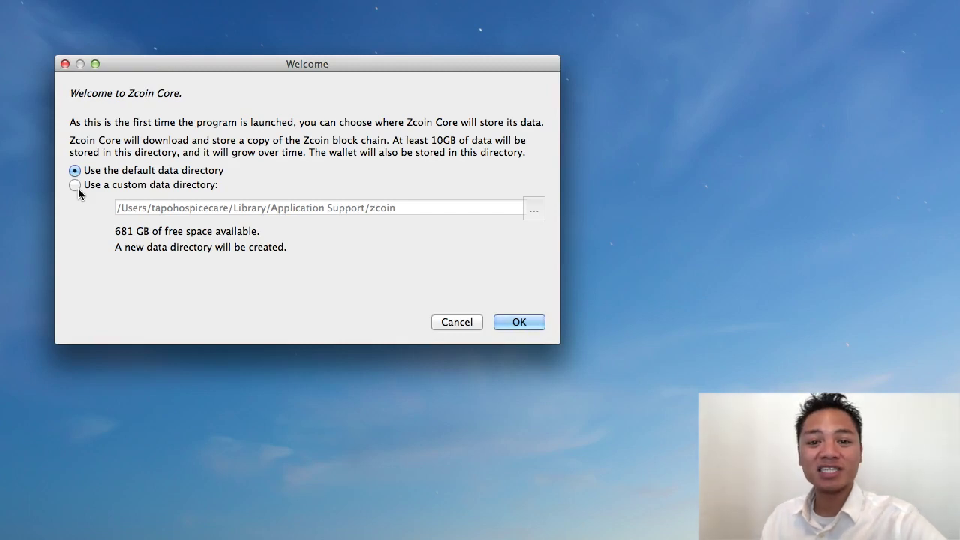
# Step: Accept 'Use the default data directory' in the Welcome dialog
pyautogui.click(518, 321)
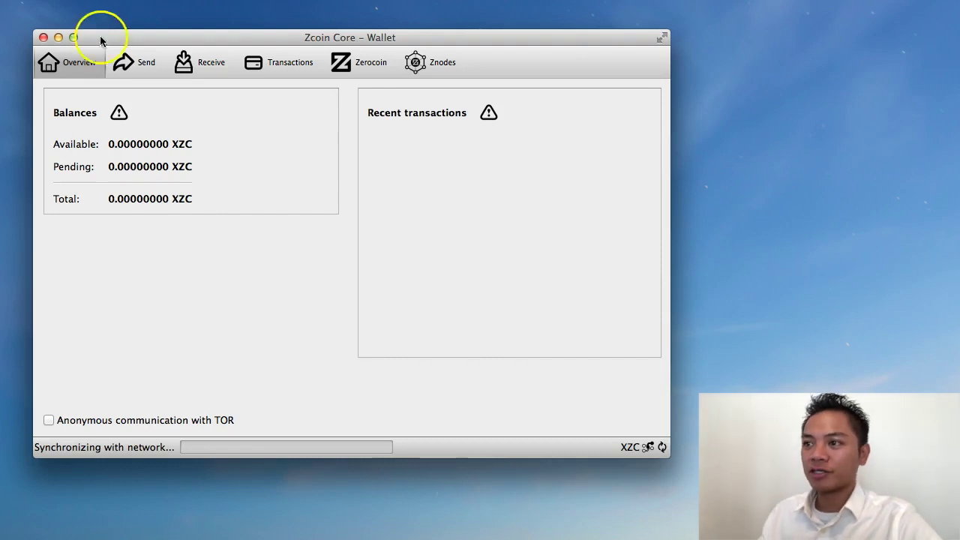
pyautogui.click(120, 64)
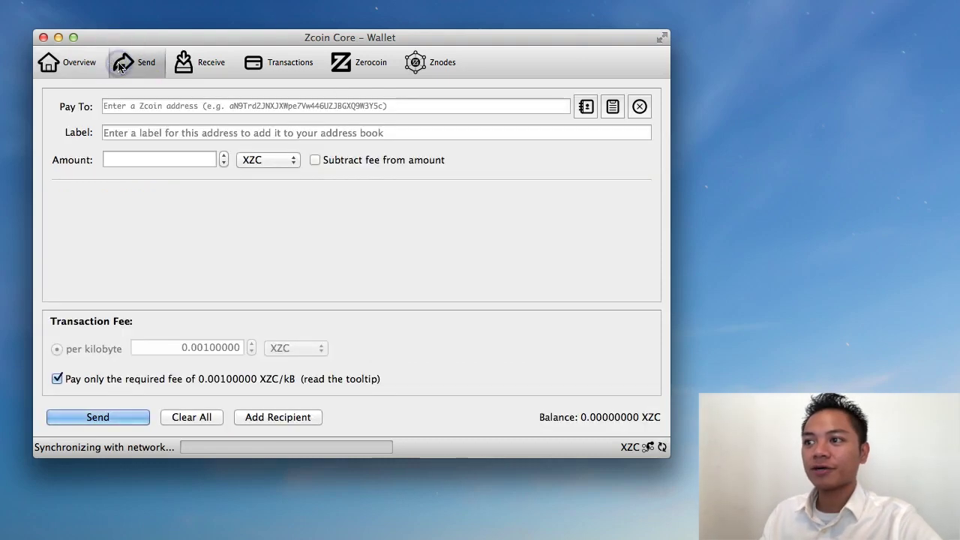
pyautogui.click(198, 67)
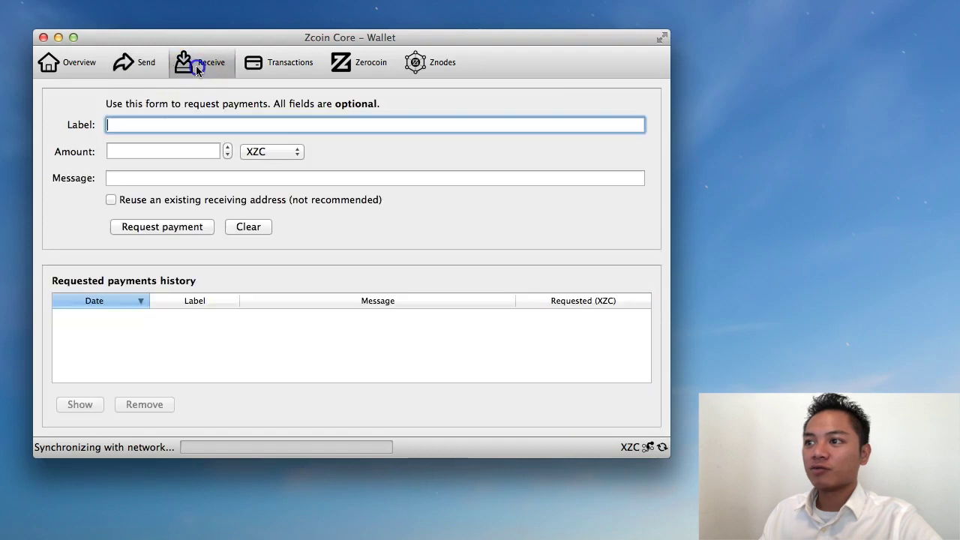
pyautogui.click(269, 63)
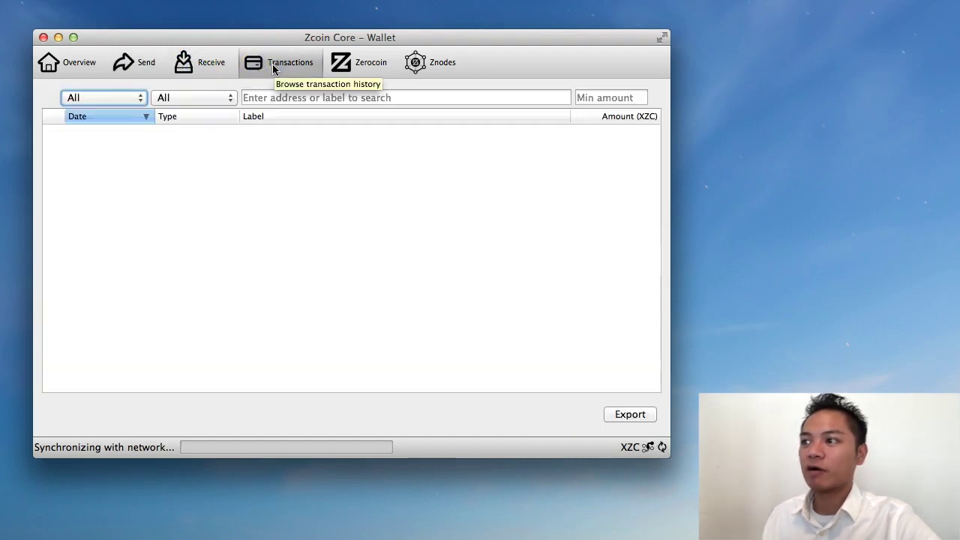
pyautogui.click(360, 63)
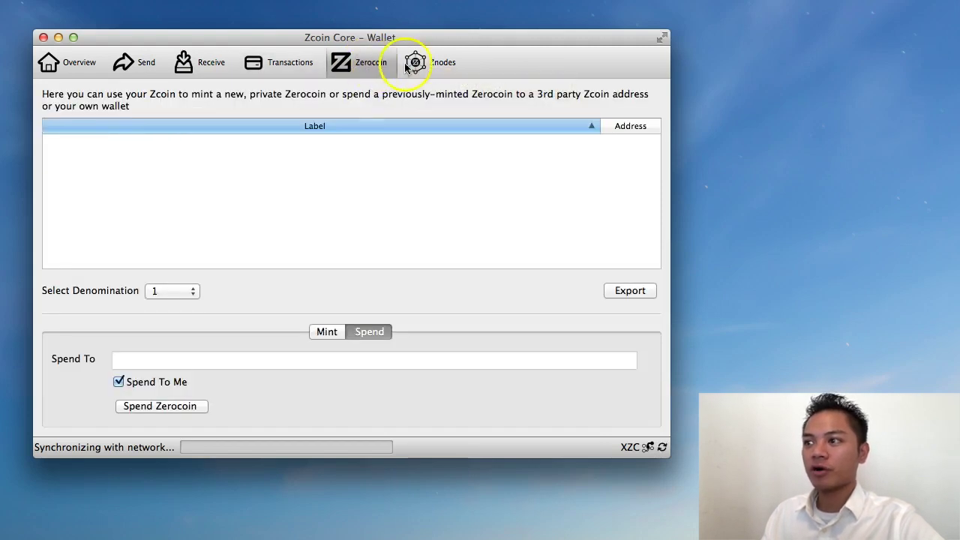
pyautogui.click(420, 64)
pyautogui.click(67, 62)
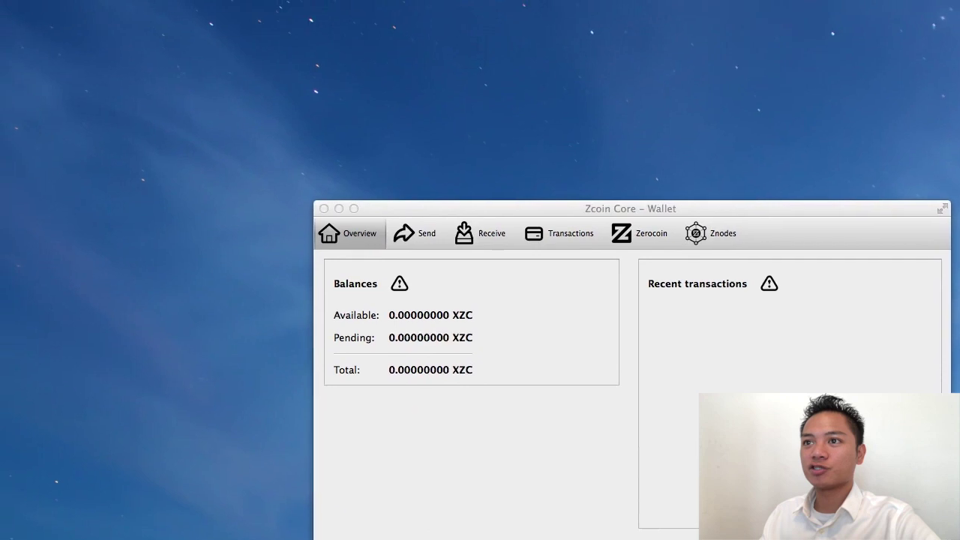
# Step: Quit Zcoin Core from its menu, then relaunch it with right-click Open in Applications
pyautogui.click(516, 244)
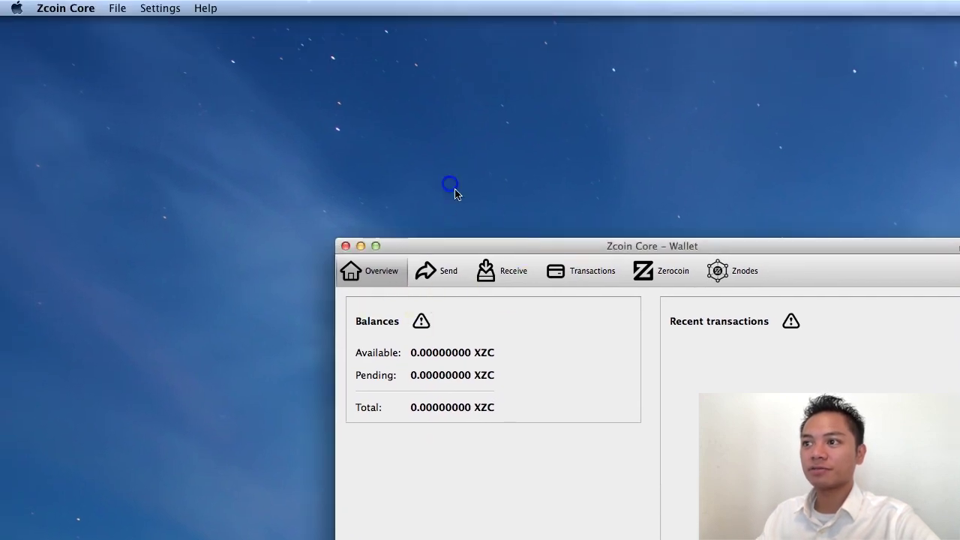
pyautogui.moveTo(480, 247); pyautogui.dragTo(298, 104)
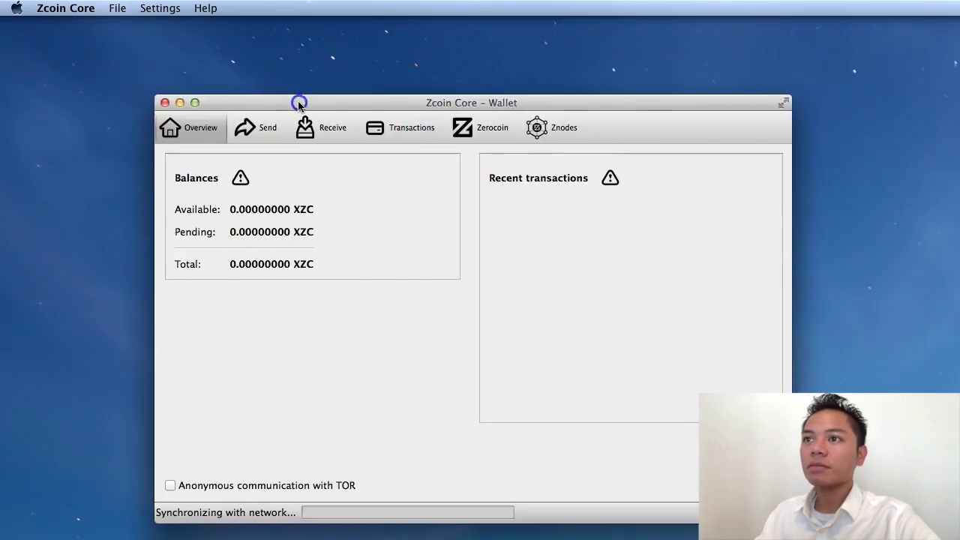
pyautogui.click(63, 9)
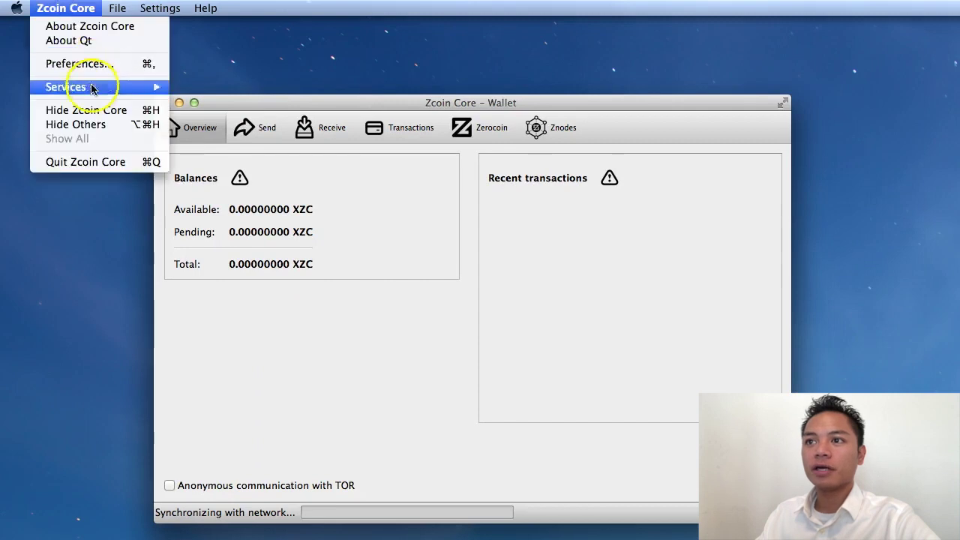
pyautogui.click(96, 161)
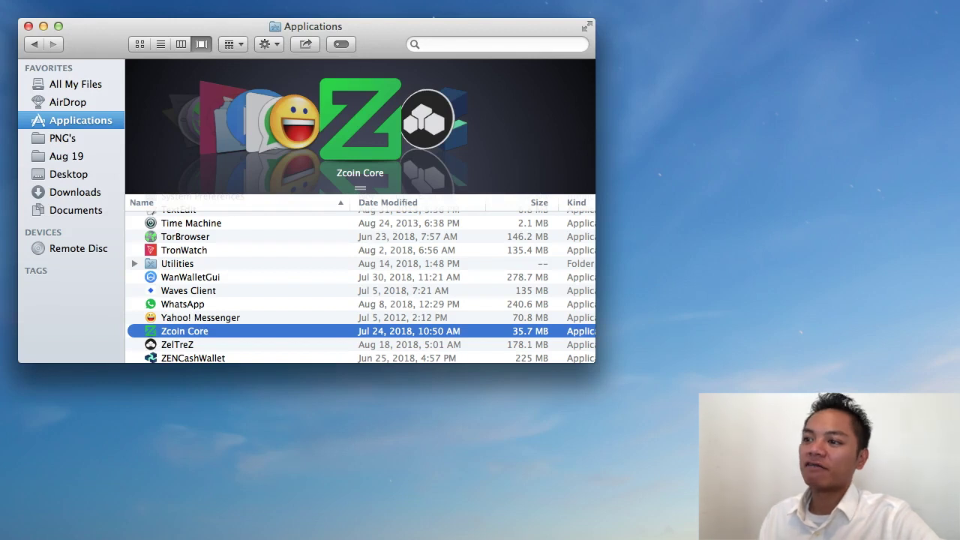
pyautogui.rightClick(214, 331)
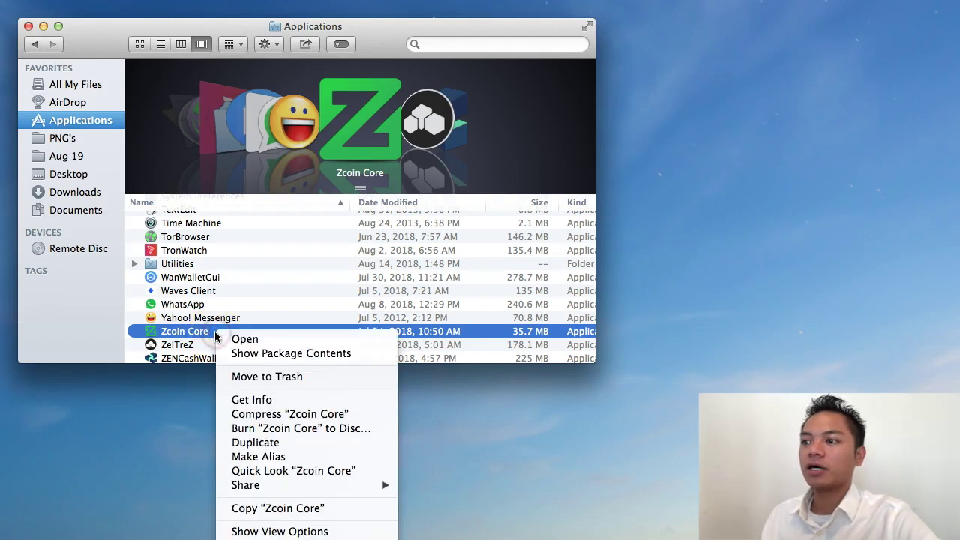
pyautogui.click(245, 338)
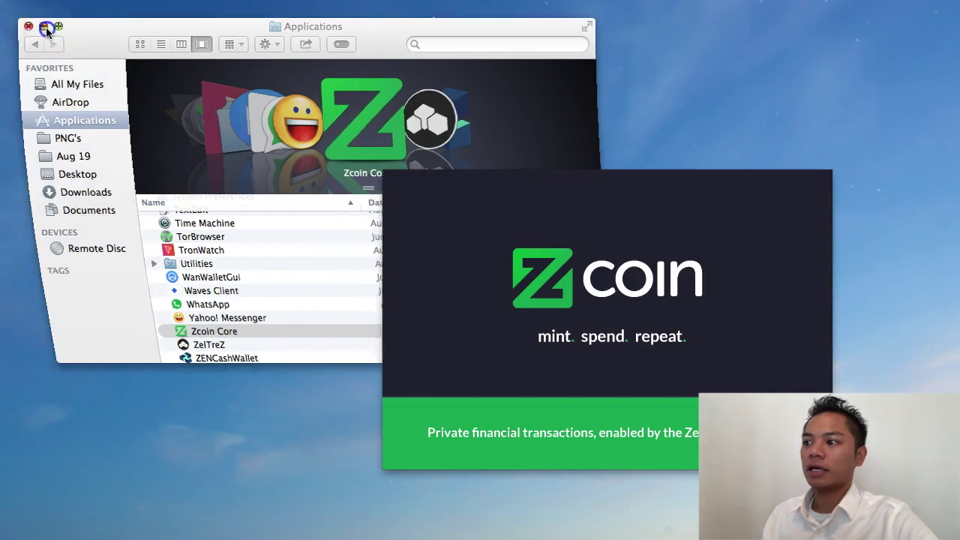
# Step: Close the Applications Finder window while Zcoin Core's splash screen loads
pyautogui.click(44, 27)
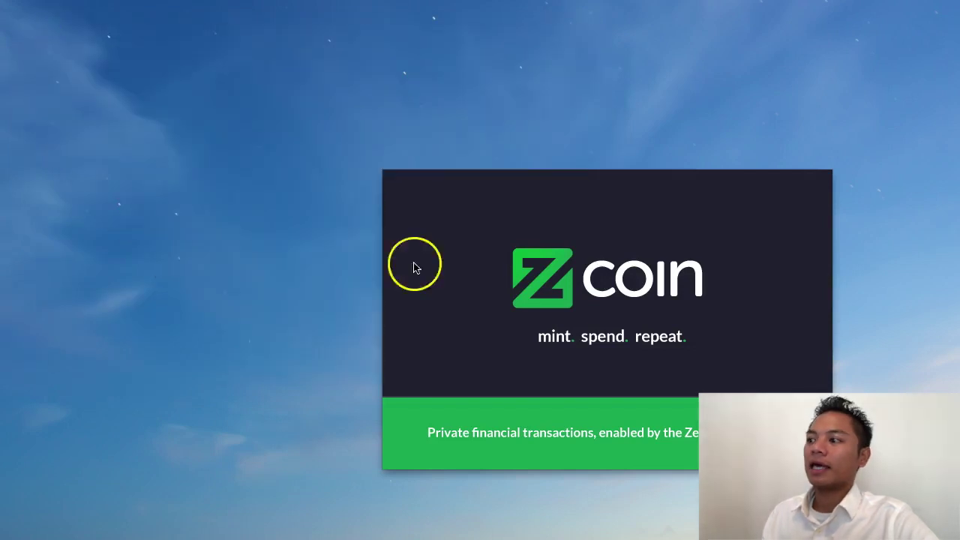